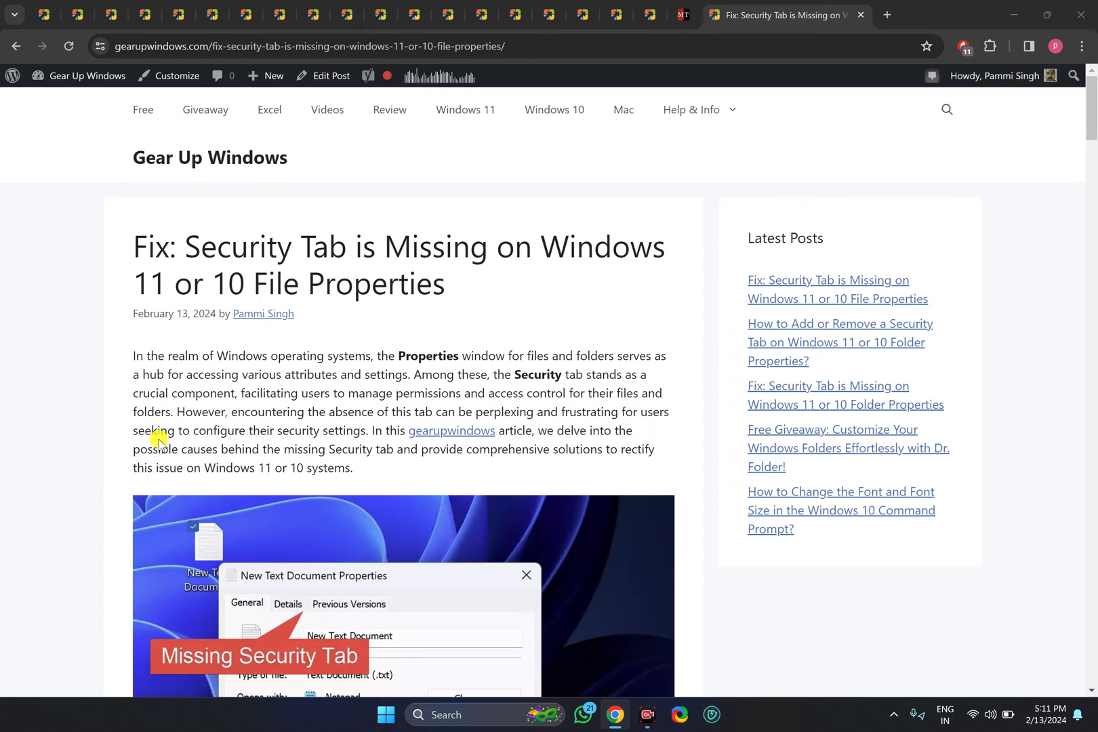
Minimize the Chrome window showing the missing Security tab article
left_click(1013, 15)
left_click(470, 253)
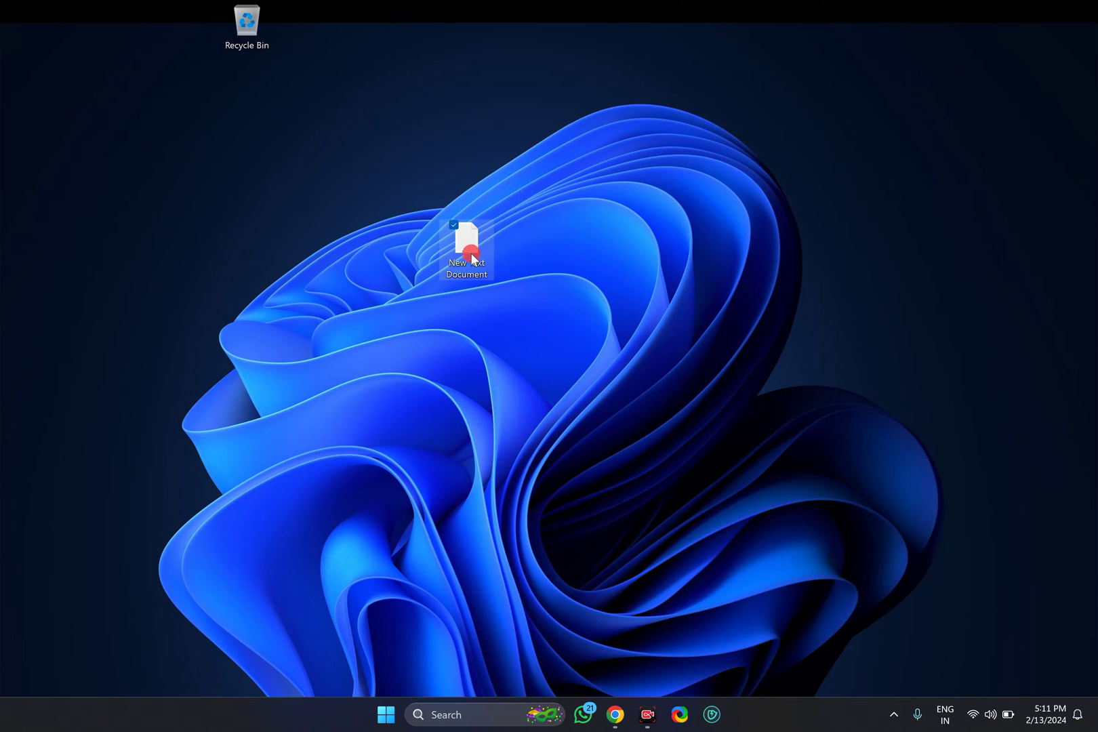
right_click(465, 250)
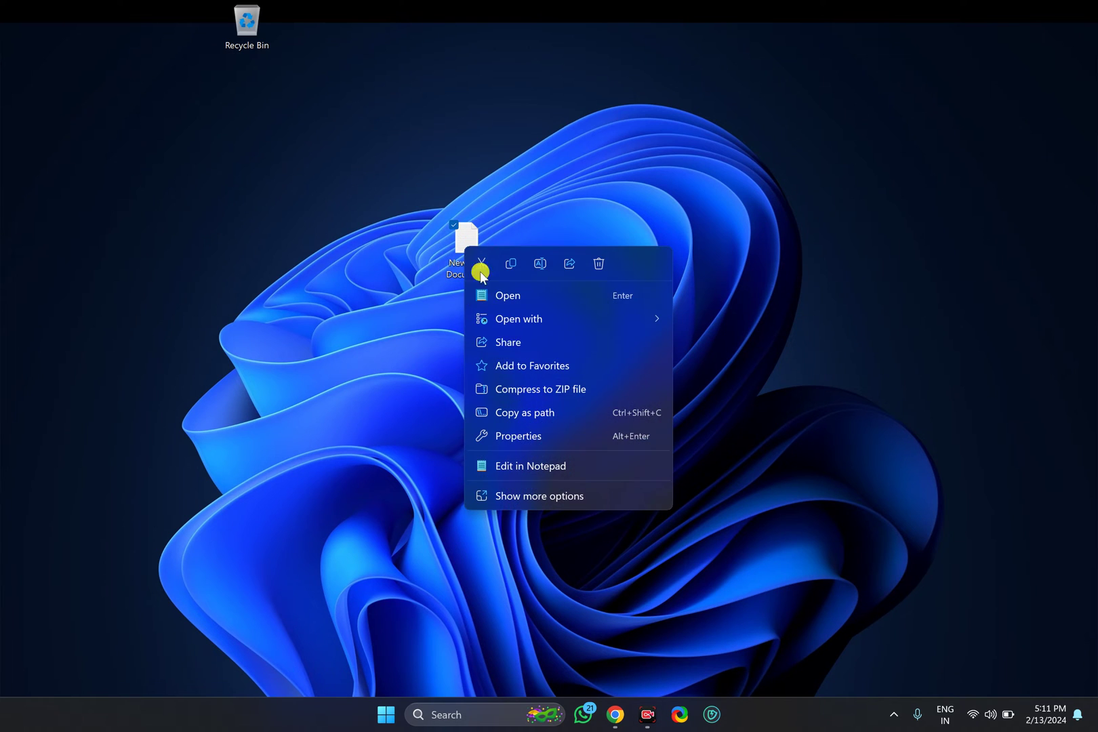
left_click(533, 443)
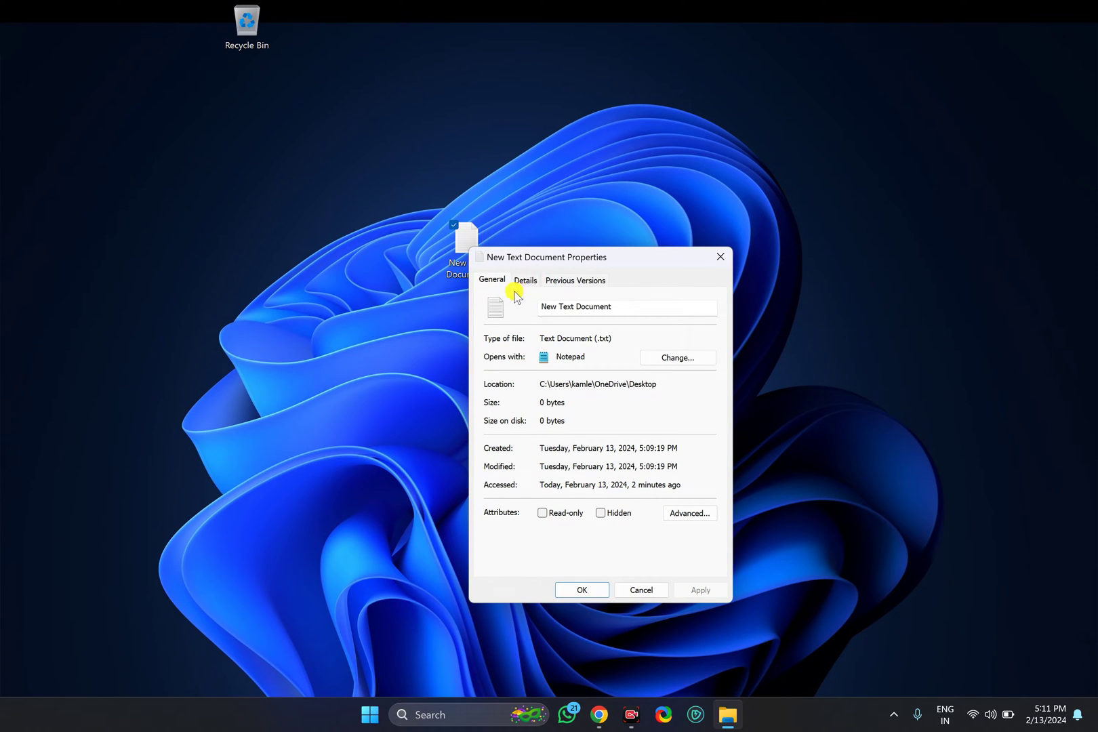
left_click(635, 589)
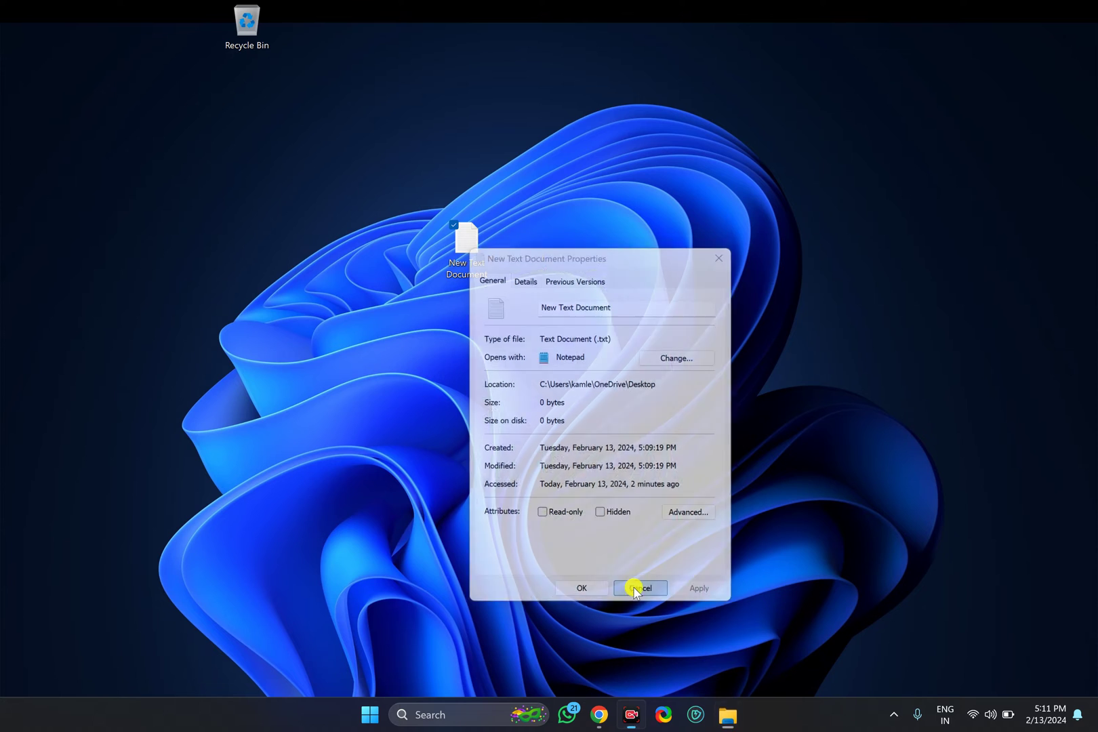
Launch Registry Editor from a Start menu search for 'registry'
left_click(385, 726)
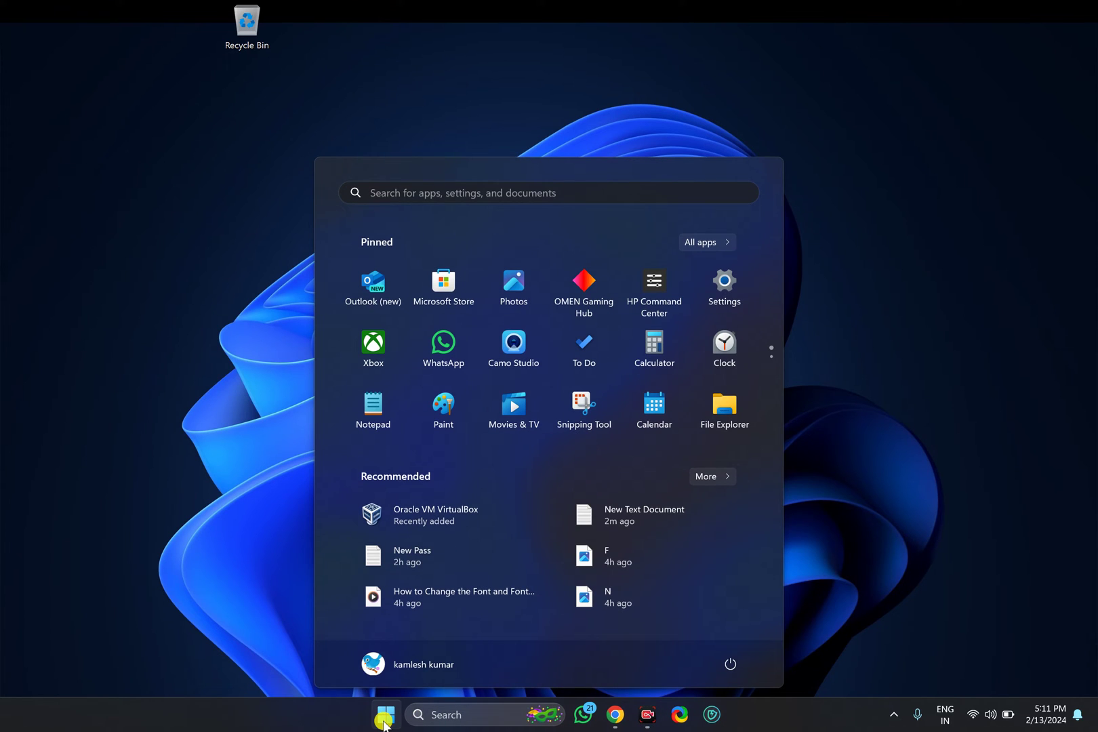
type("regist")
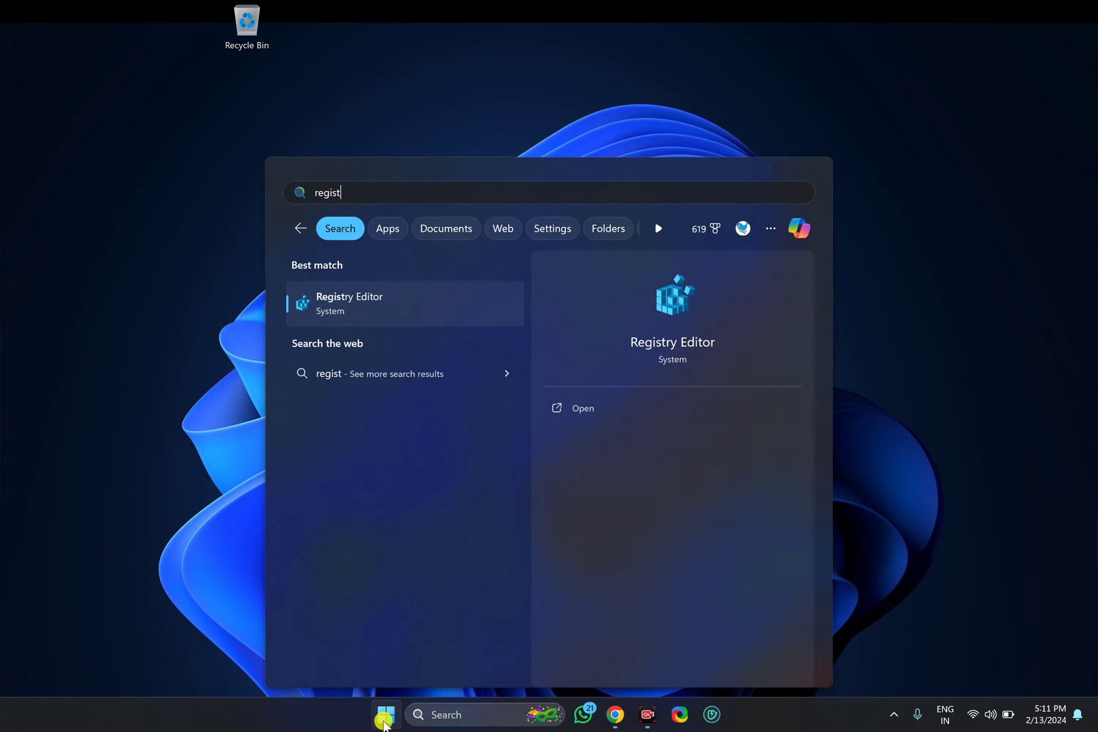
type("ry")
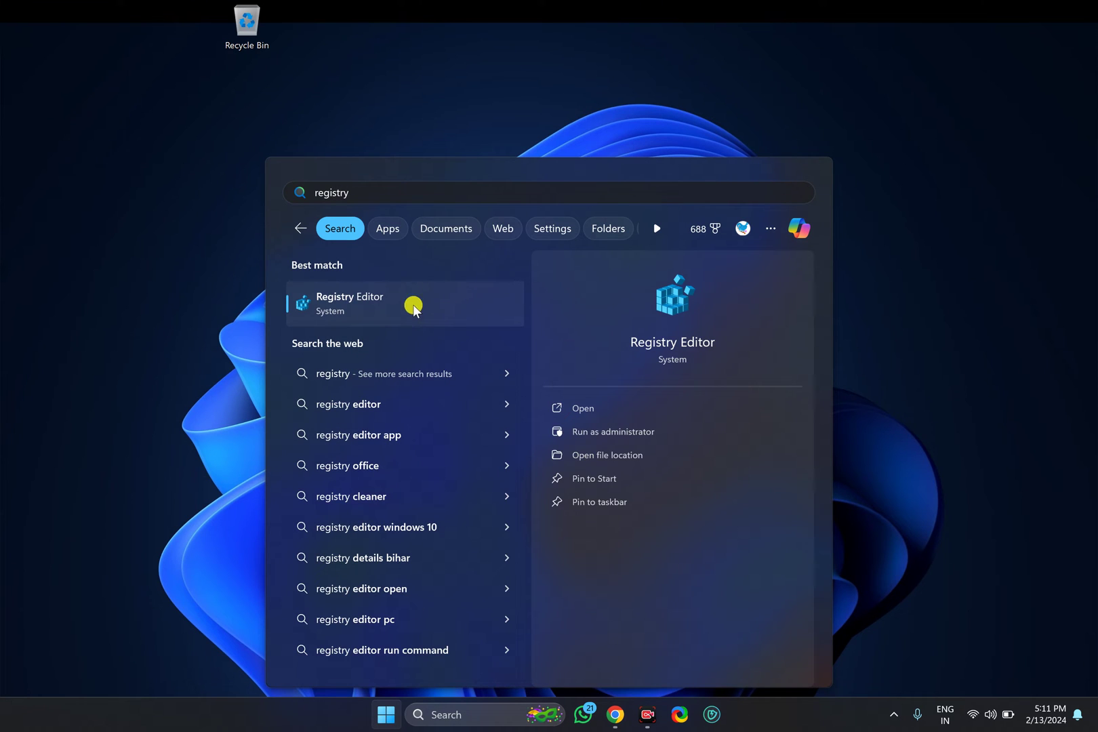
left_click(395, 313)
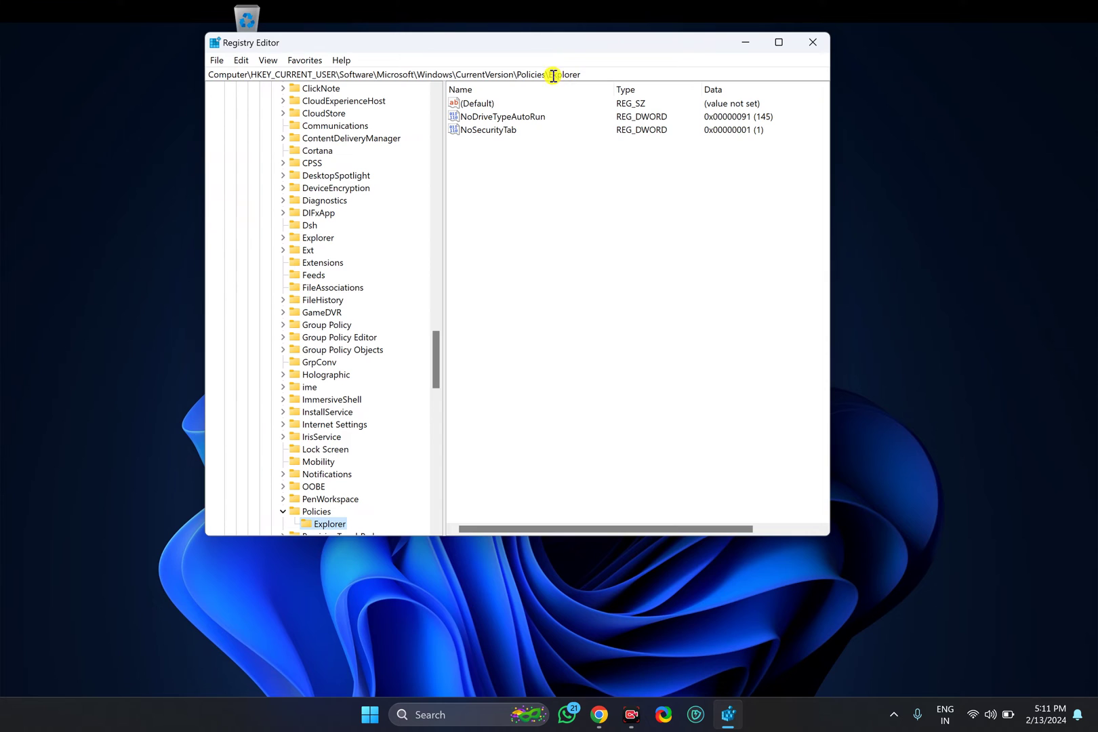
Trim '\Explorer' from the address bar path to move up to the Policies key
left_click_drag(553, 75, 677, 79)
key("BackSpace")
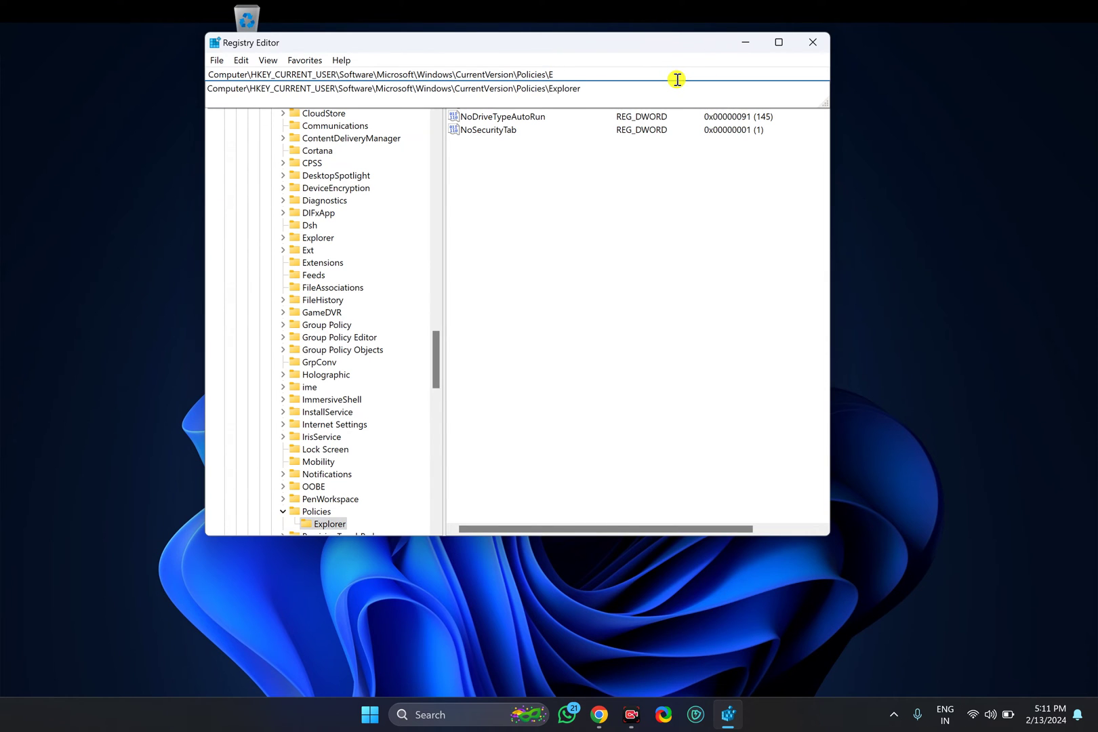
key("BackSpace")
key("Return")
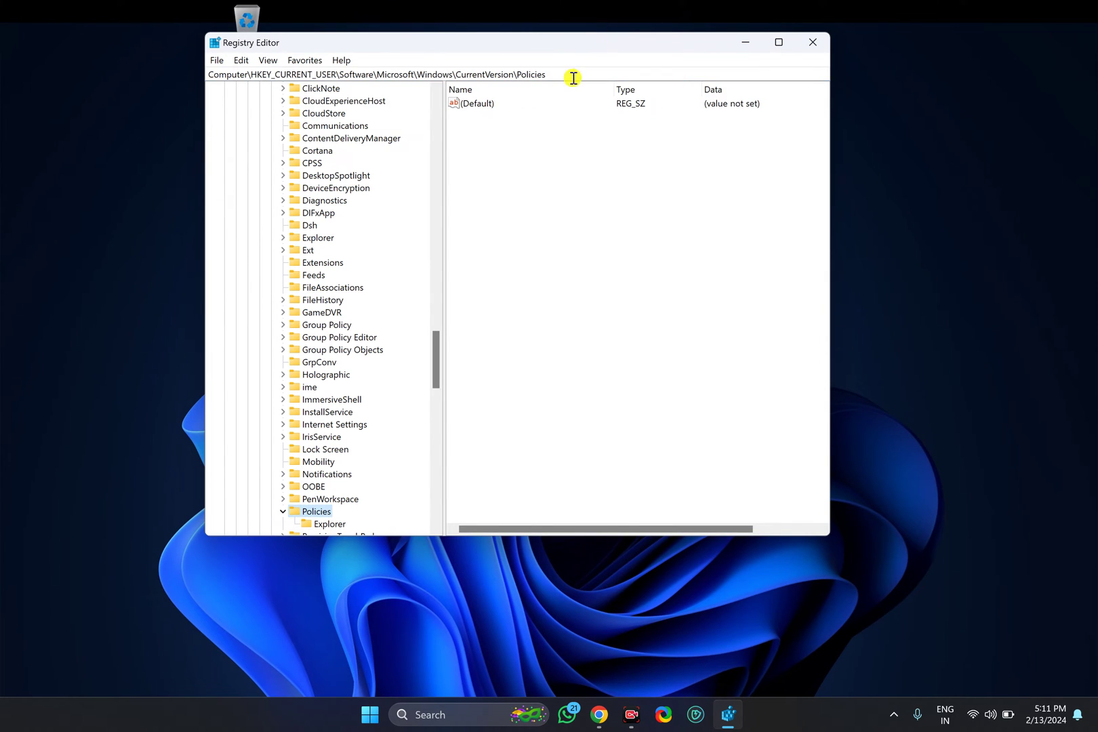
left_click_drag(573, 78, 106, 83)
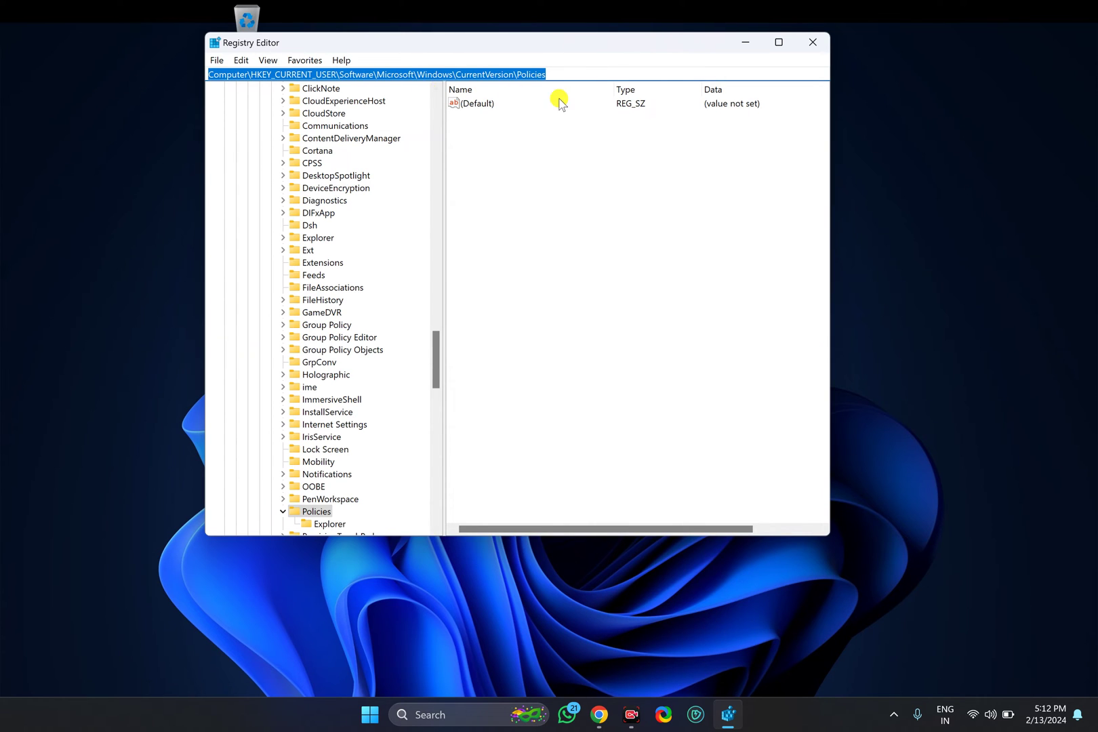
left_click(573, 78)
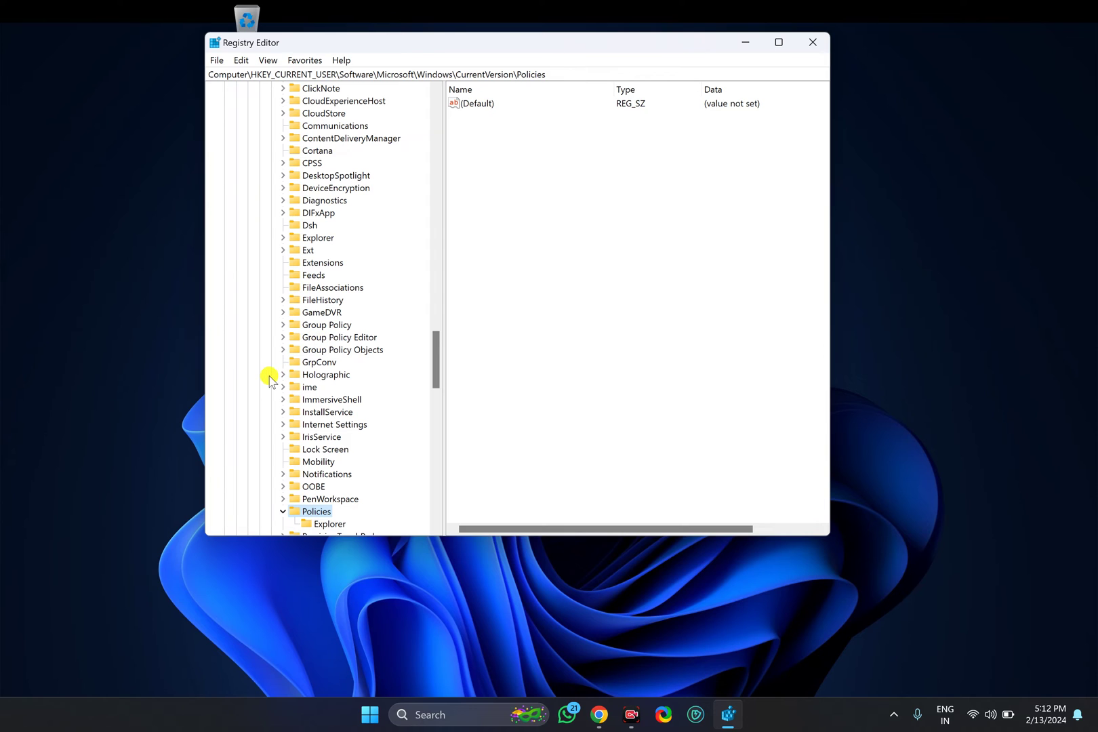
scroll(270, 379, "down", 2)
scroll(270, 379, "down", 2)
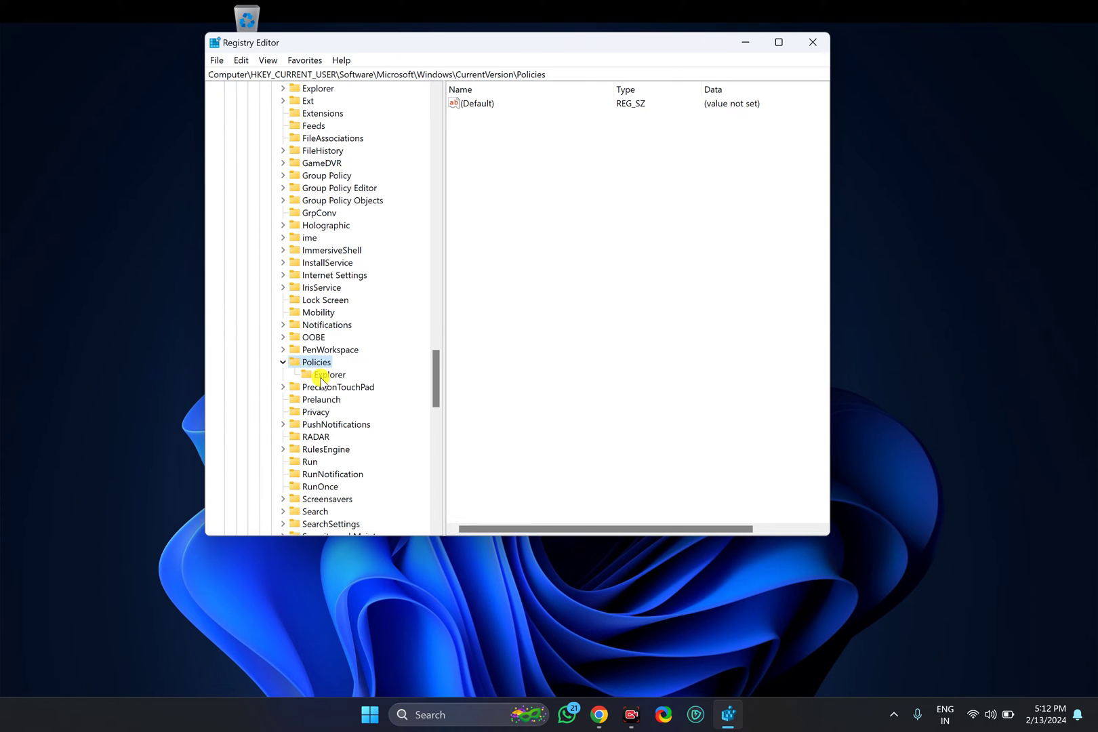
Reopen the Explorer subkey under Policies and select the NoSecurityTab value
left_click(323, 377)
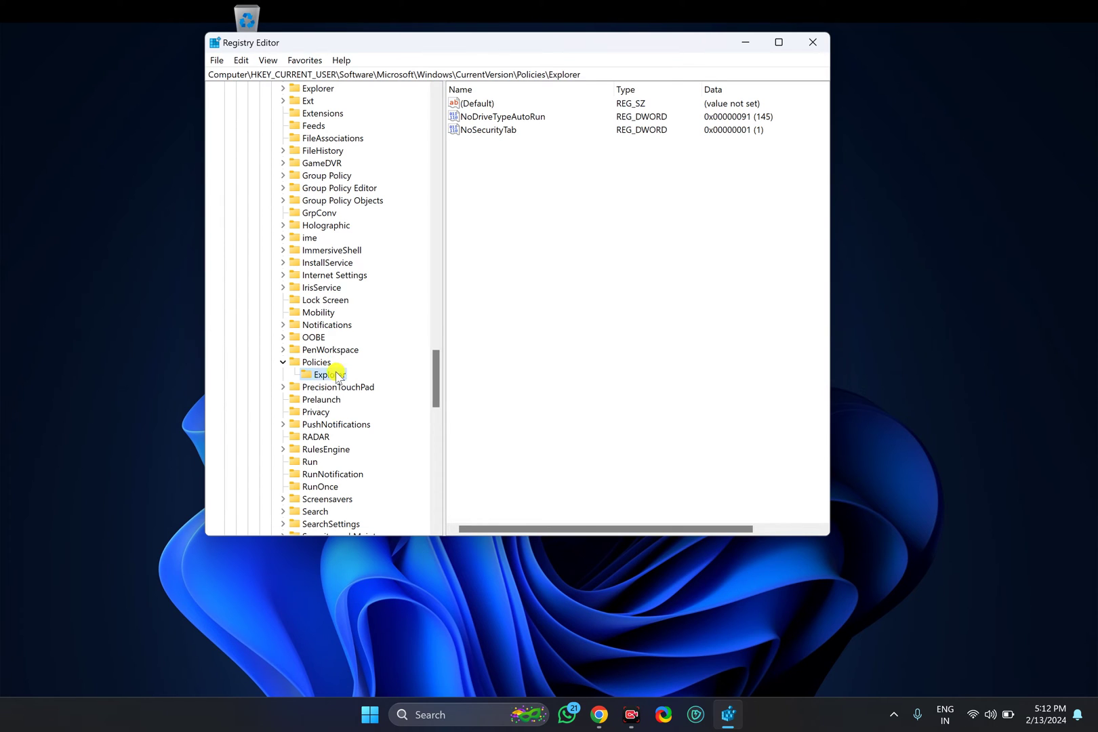
left_click(316, 363)
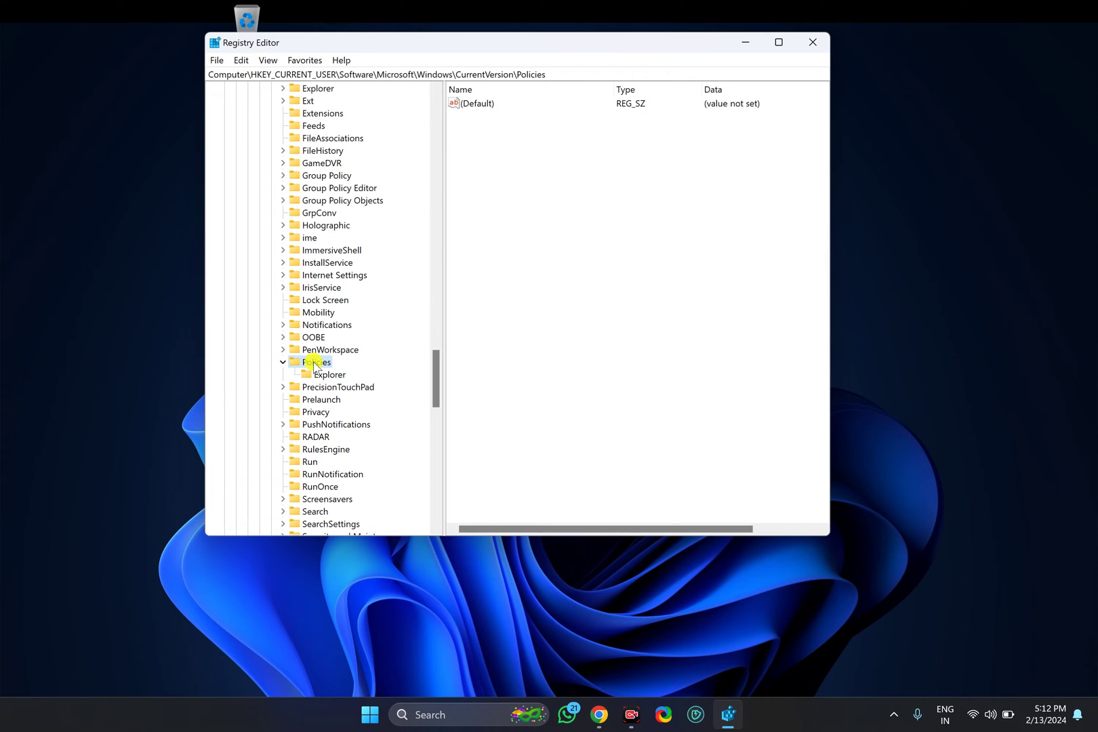
right_click(314, 363)
mouse_move(368, 387)
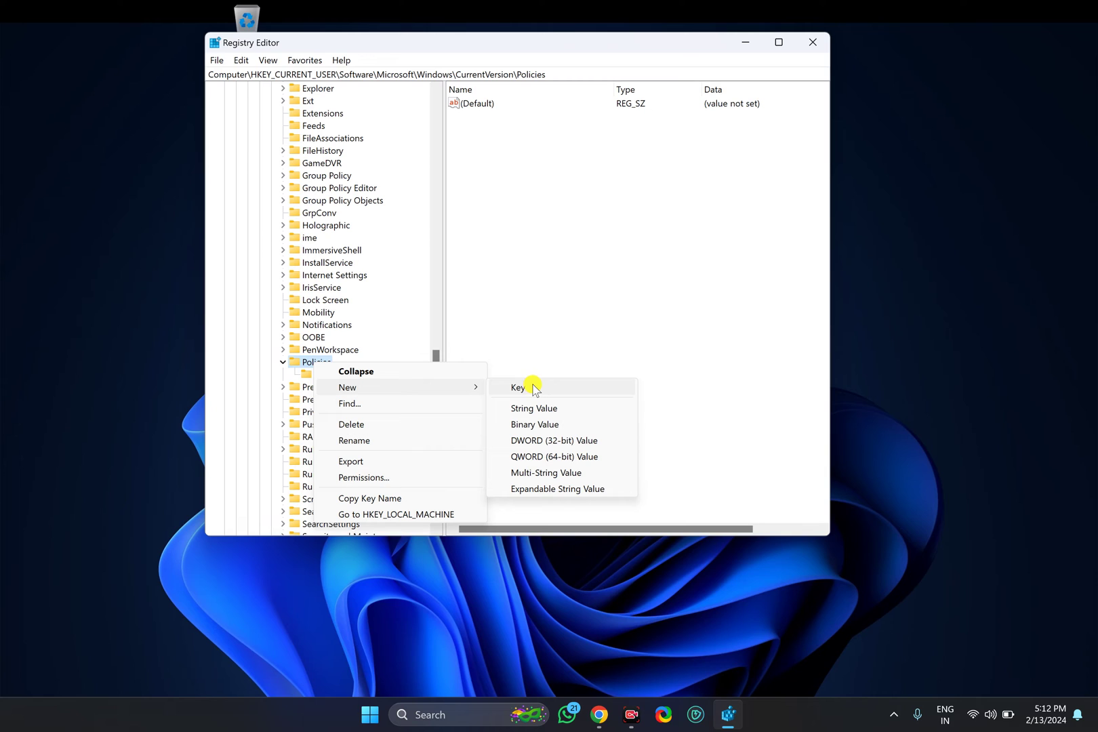
left_click(271, 376)
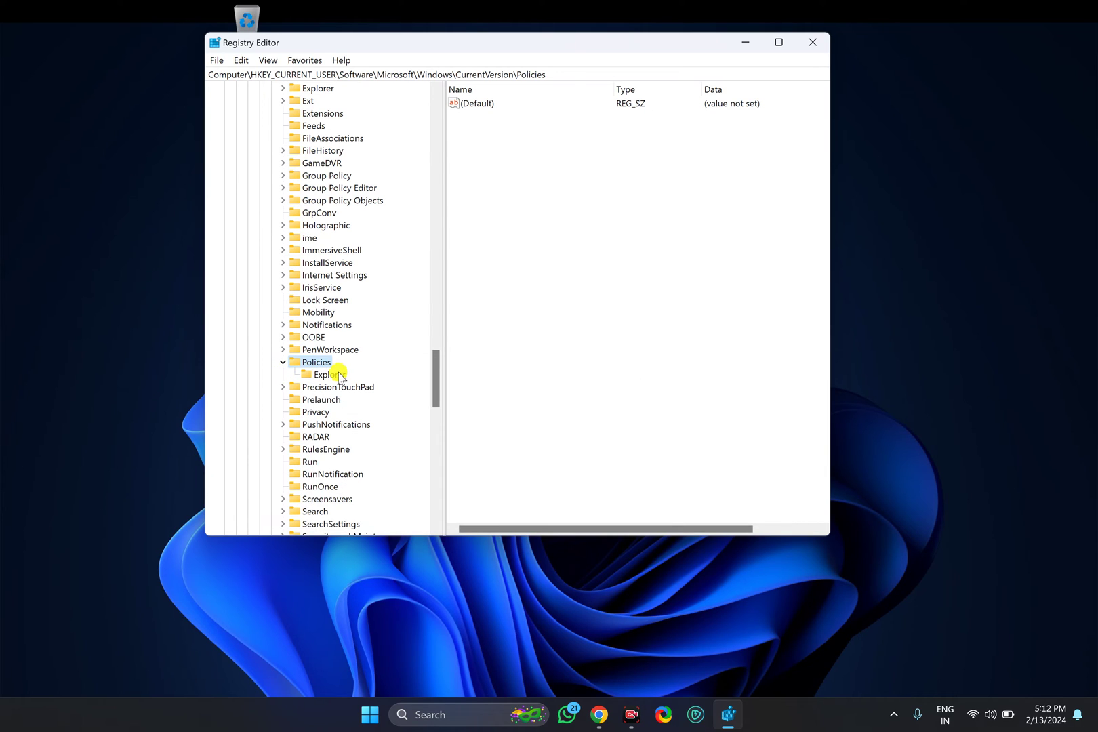
left_click(339, 376)
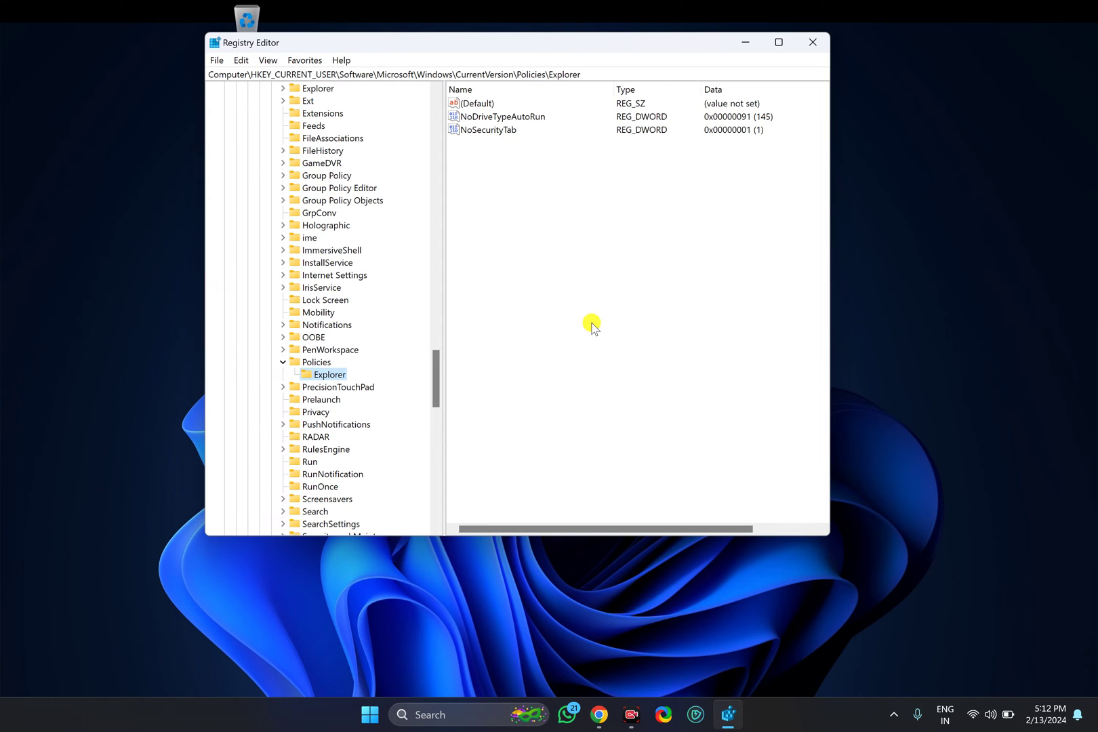
left_click(482, 133)
right_click(507, 210)
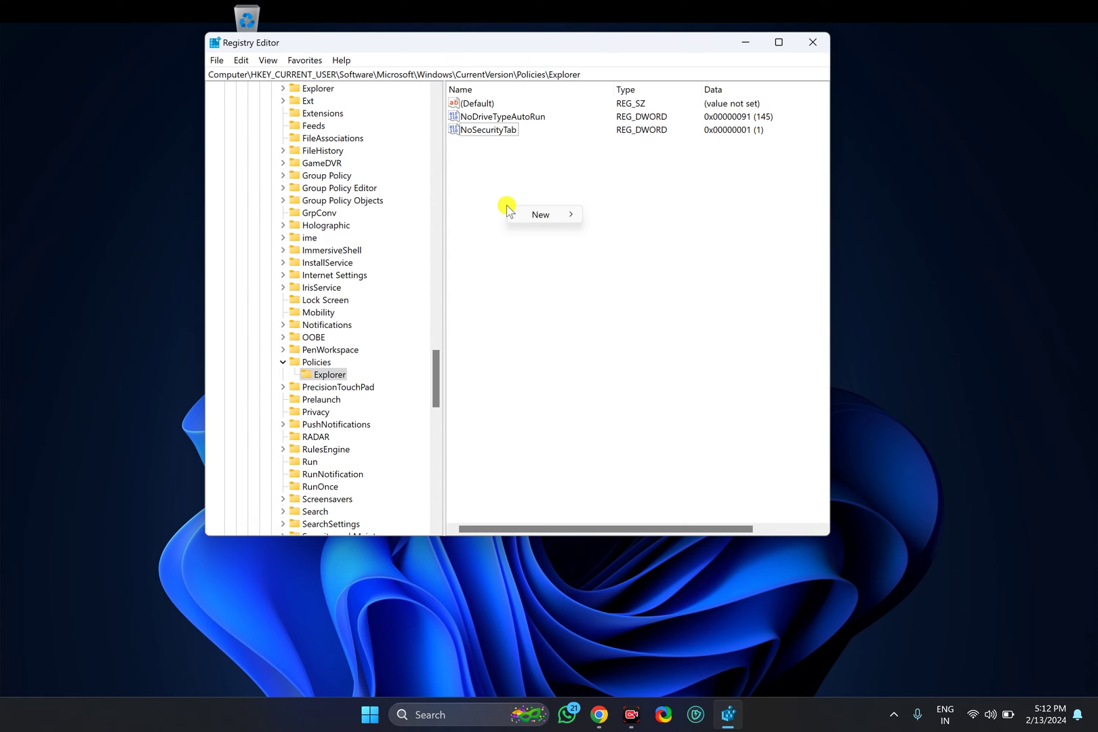
mouse_move(543, 215)
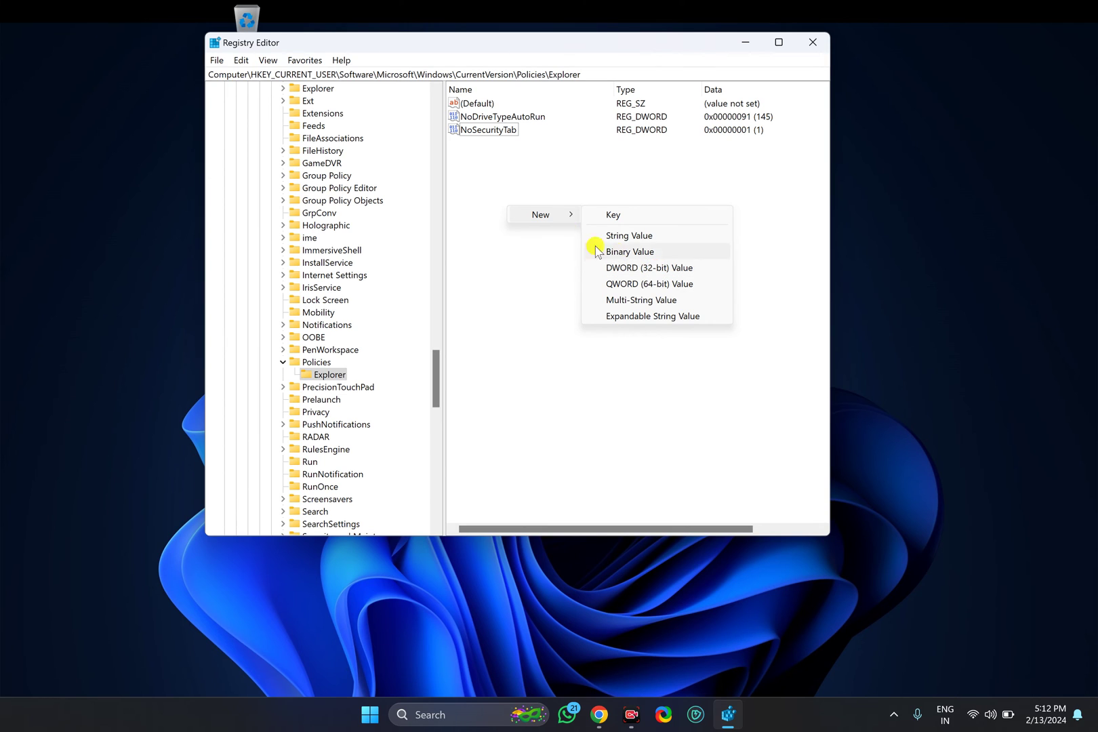
left_click(507, 154)
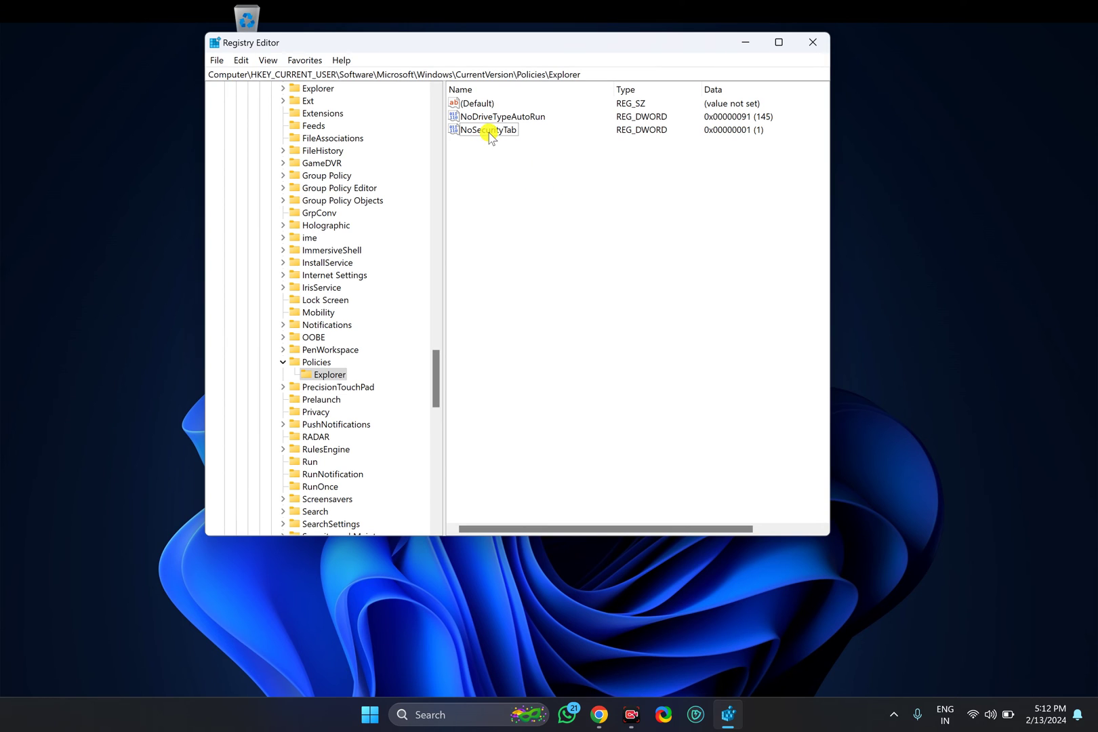
left_click(485, 134)
Change NoSecurityTab's value data from 1 to 0, then close Registry Editor
double_click(485, 131)
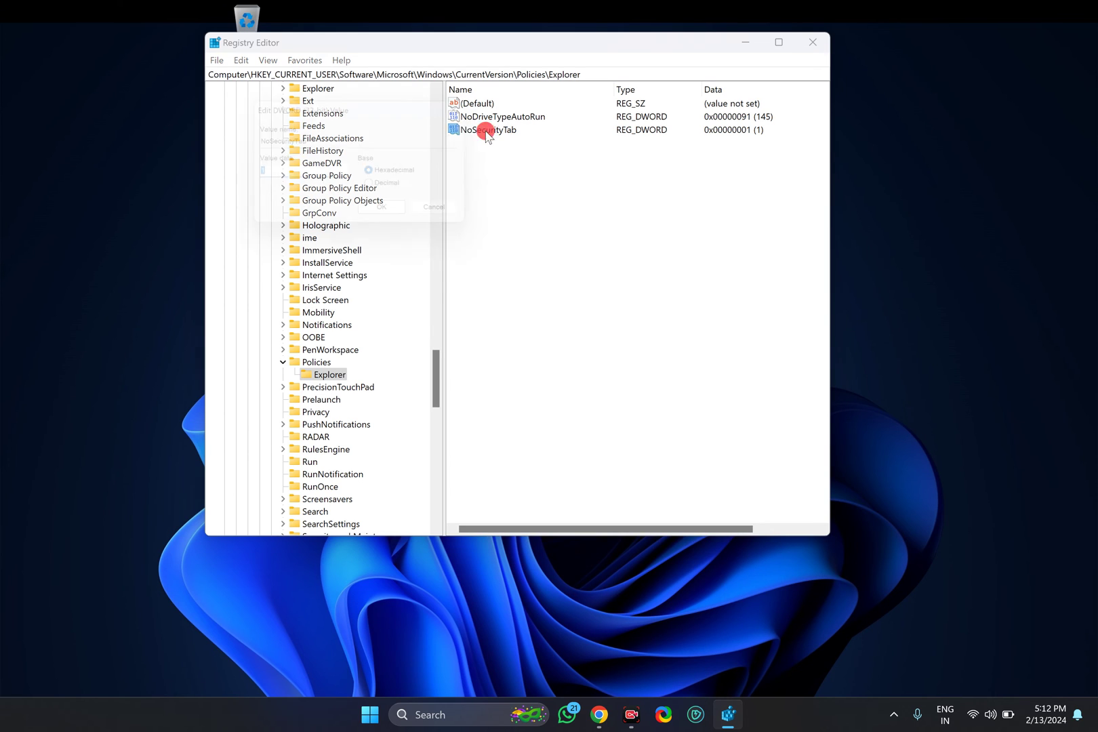
mouse_move(392, 110)
left_mouse_down()
mouse_move(625, 211)
mouse_move(637, 202)
left_mouse_up()
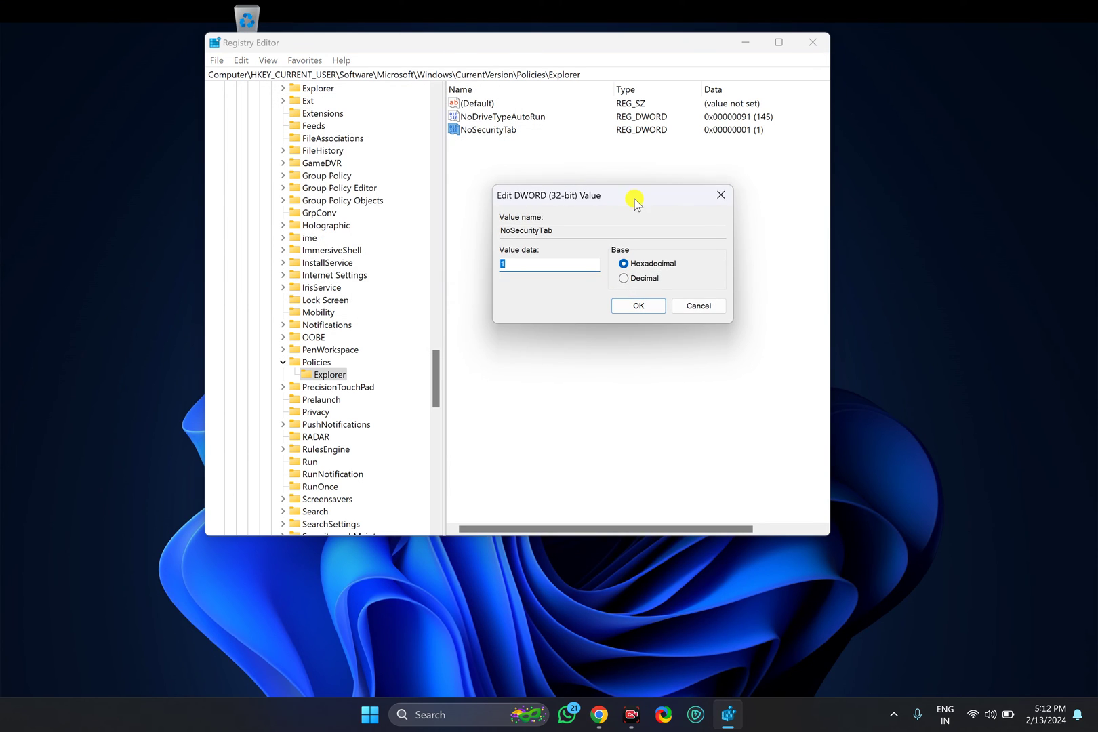
double_click(558, 264)
type("0")
left_click(639, 306)
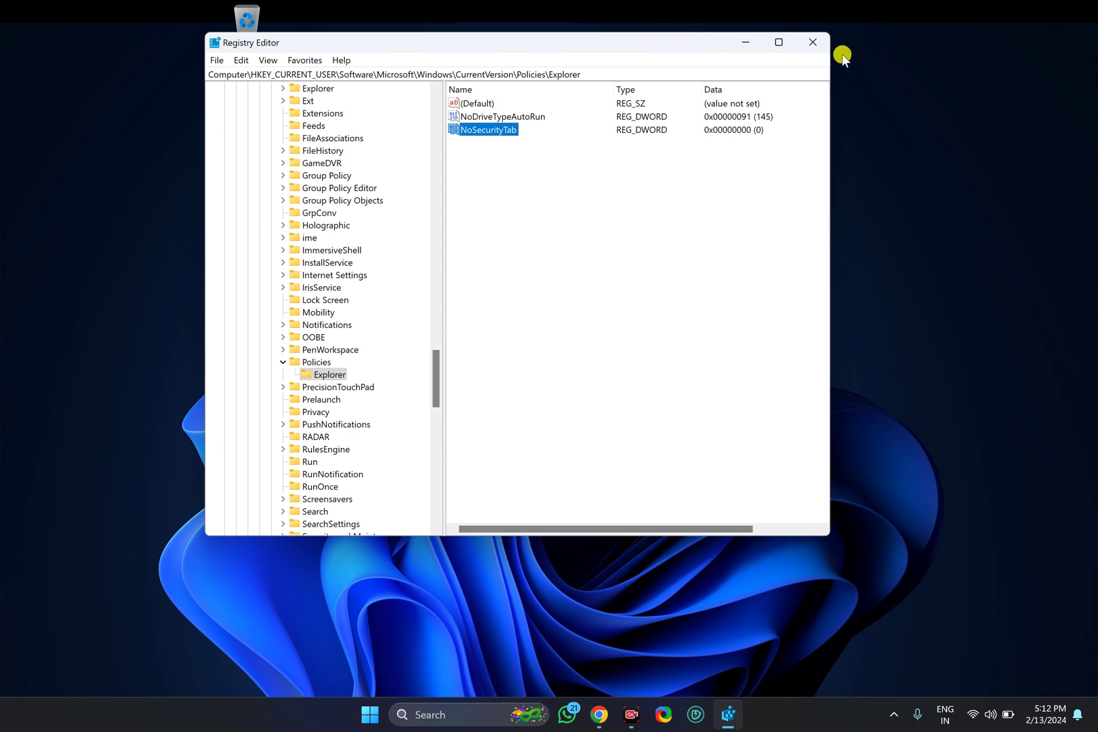
left_click(815, 42)
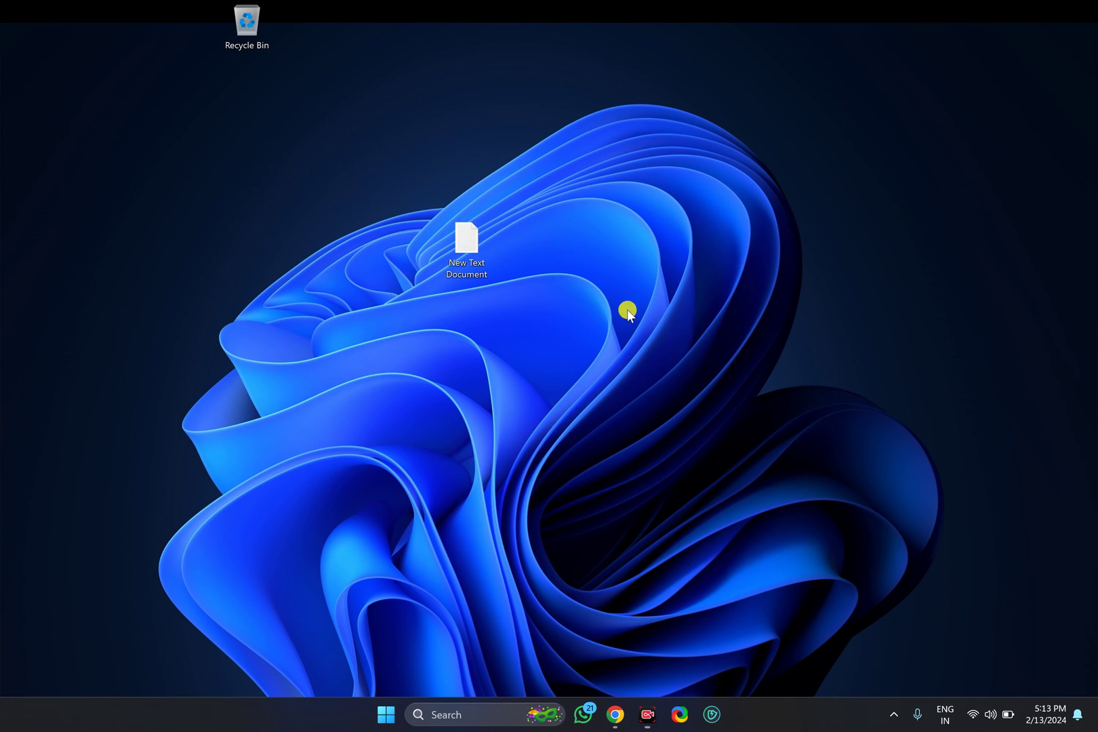
Show New Text Document's Properties with its Security tab permissions
left_click(468, 251)
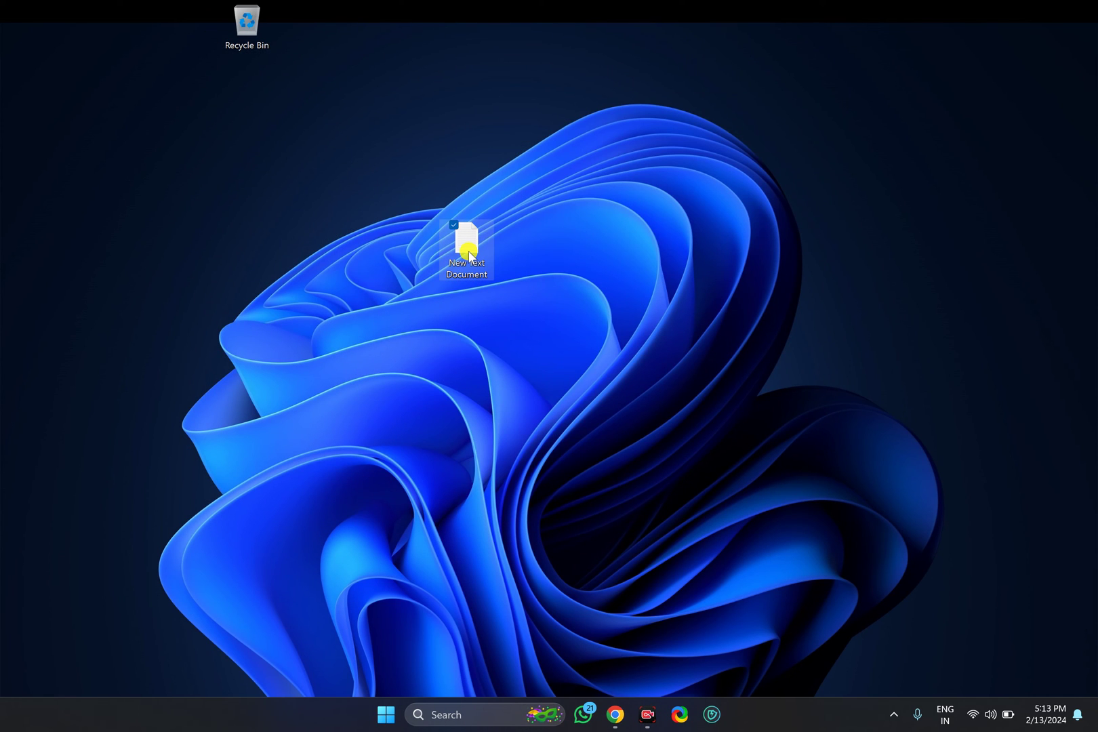
right_click(469, 251)
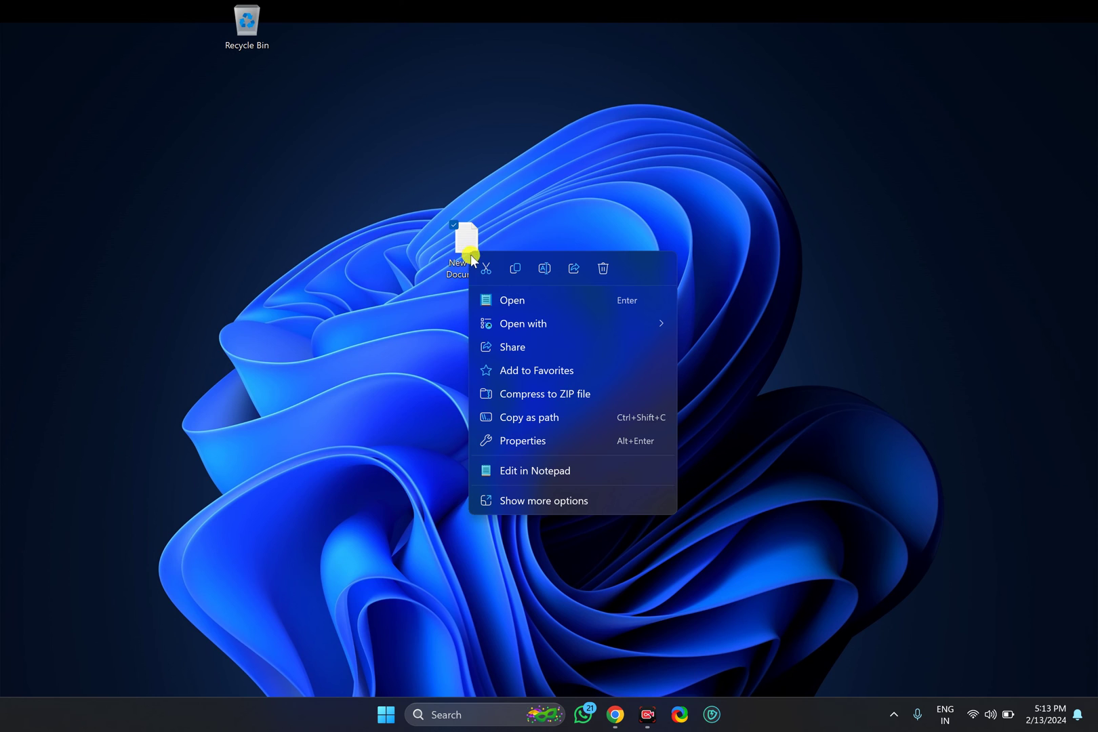
left_click(547, 444)
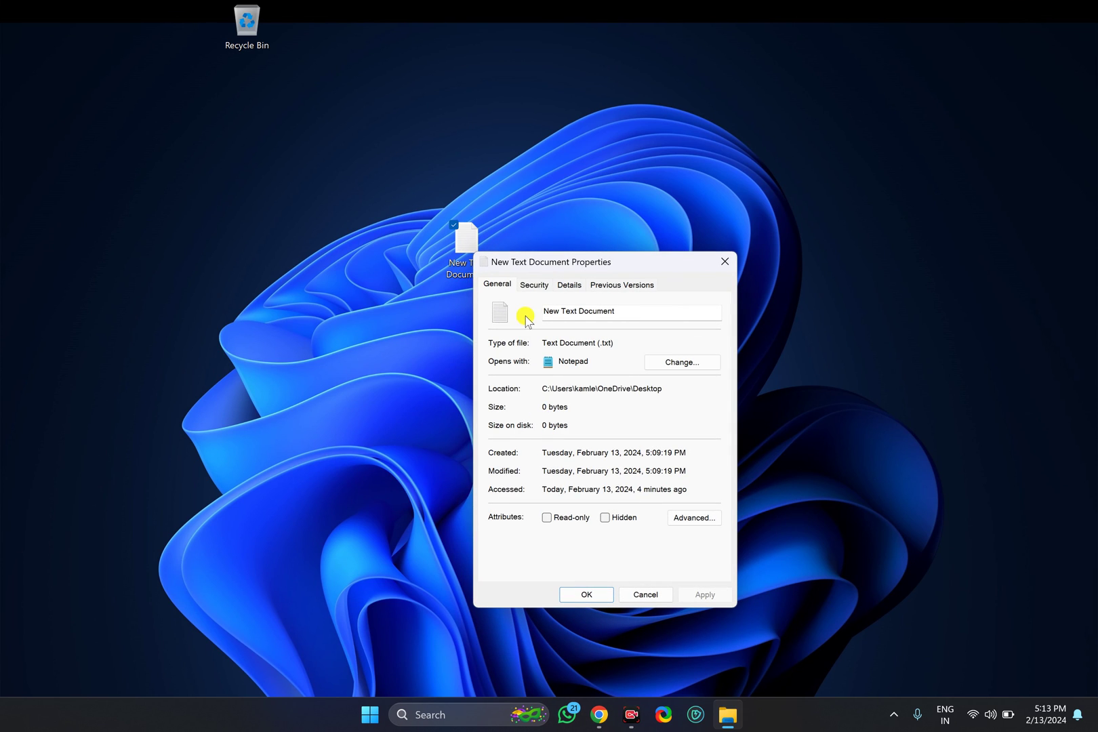
left_click(535, 284)
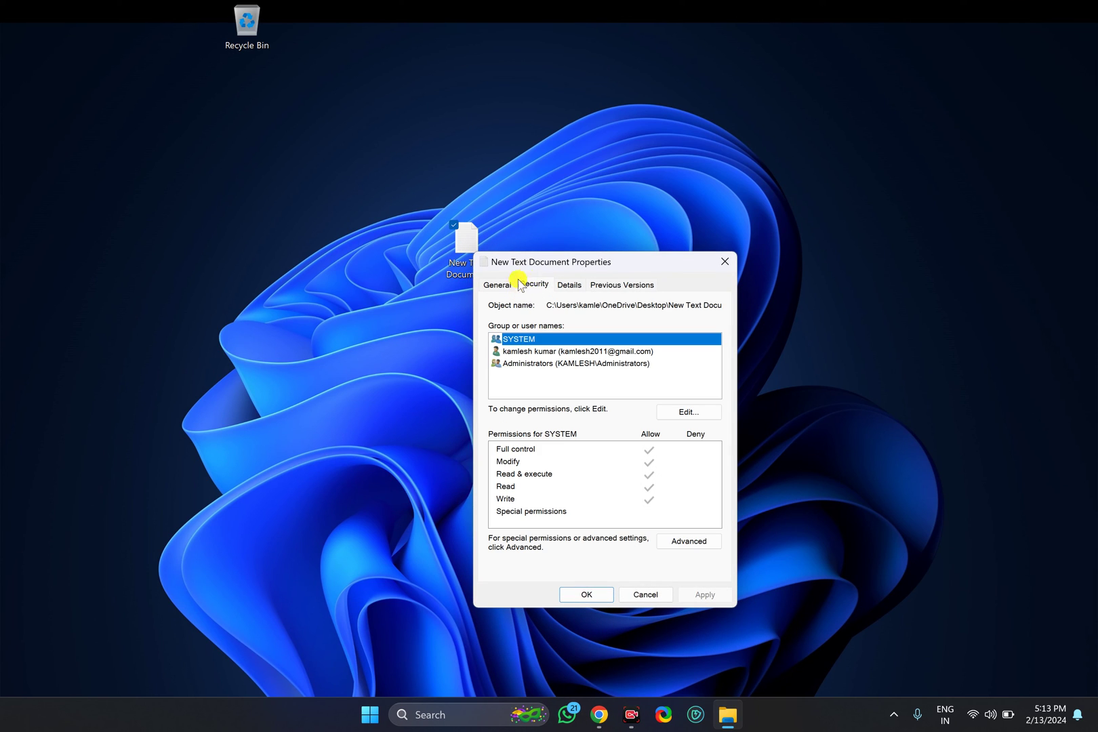